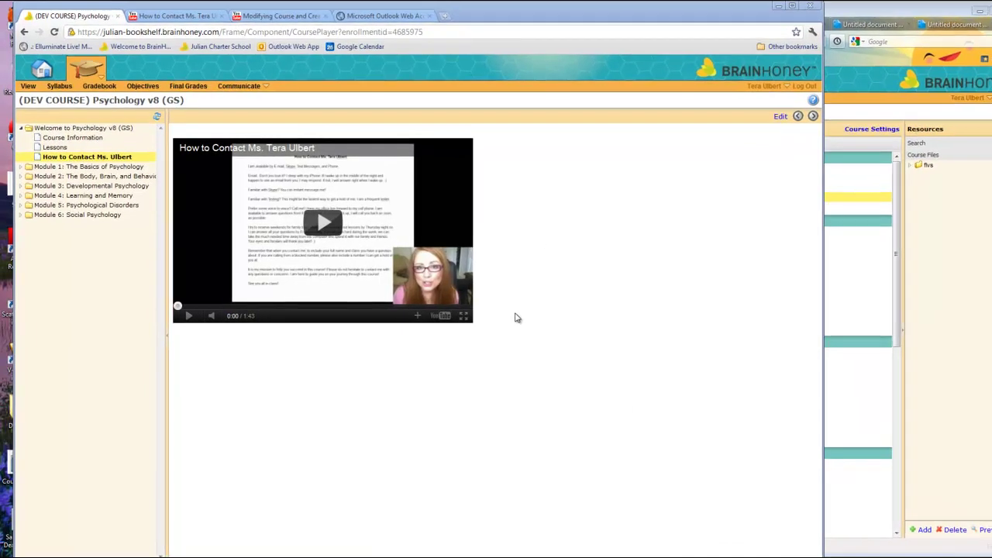
Check the existing contact-instructions page by comparing it with its YouTube source and sampling the embedded video at several points.
drag(516, 11, 505, 13)
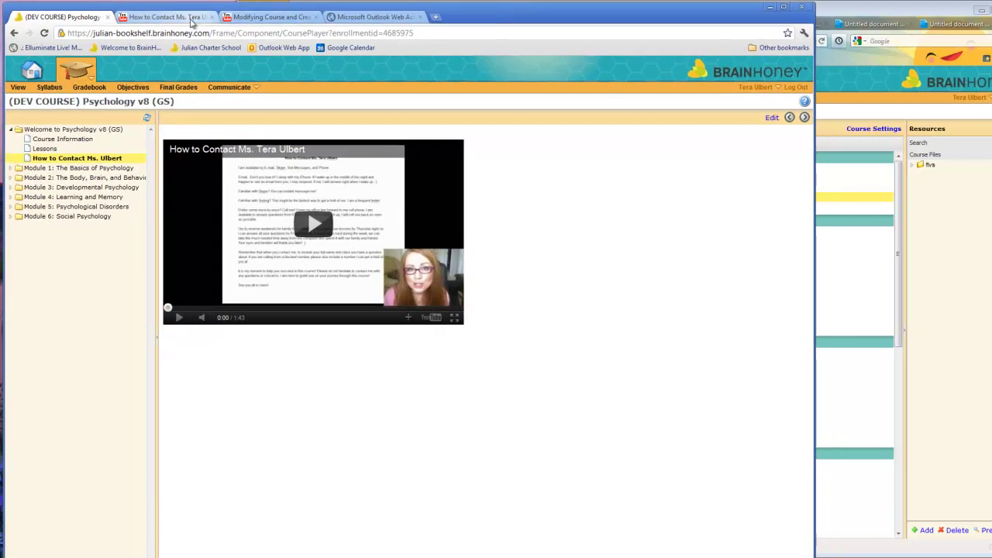
click(192, 17)
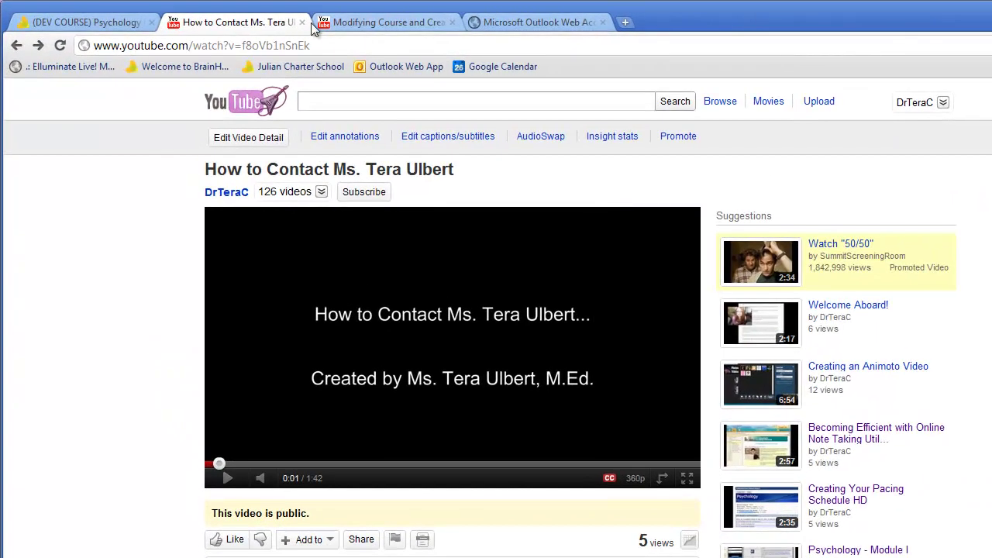
click(44, 19)
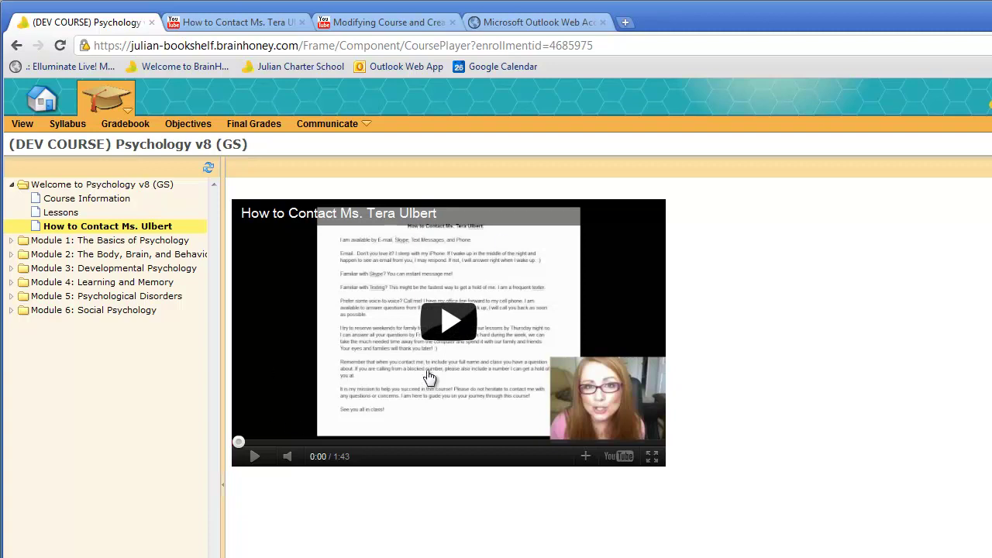
click(451, 317)
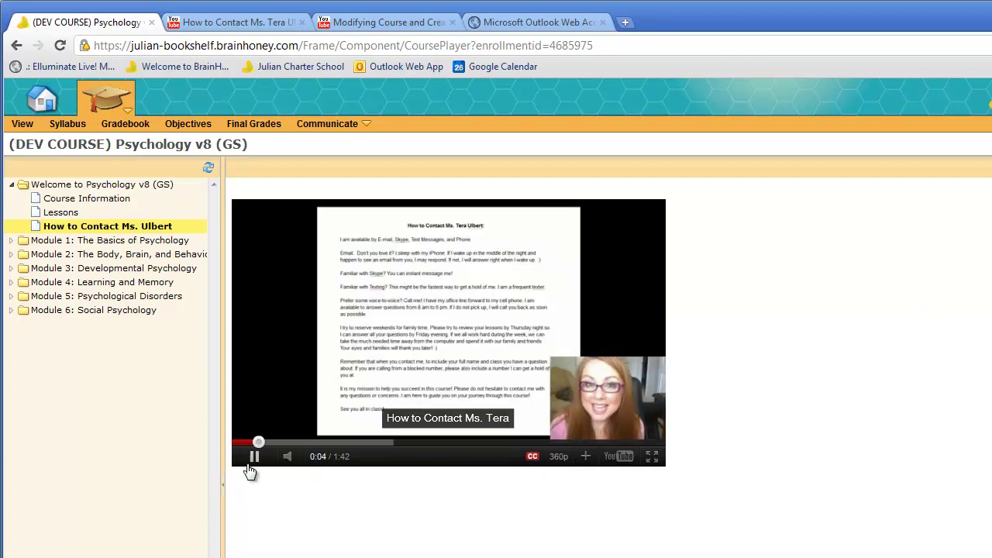
click(255, 457)
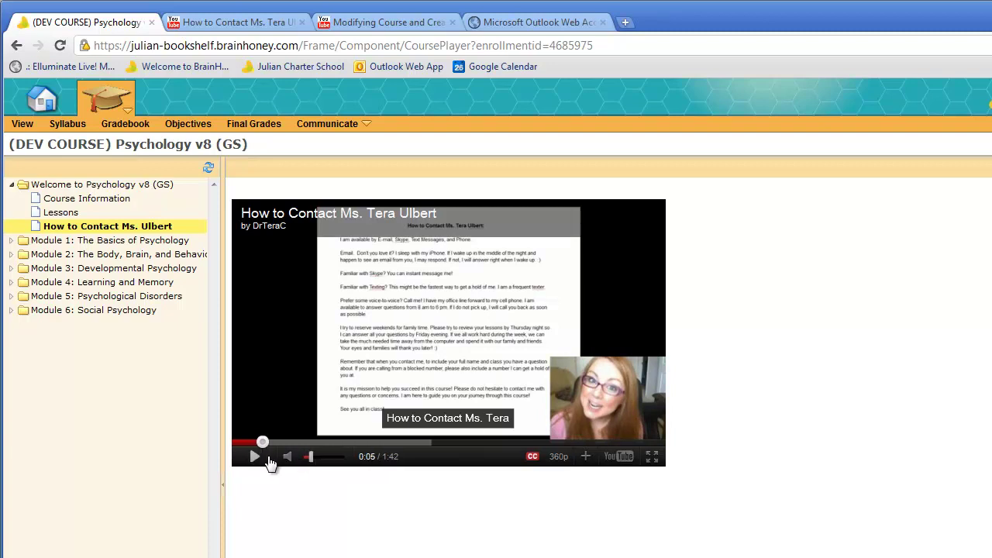
click(257, 458)
click(315, 442)
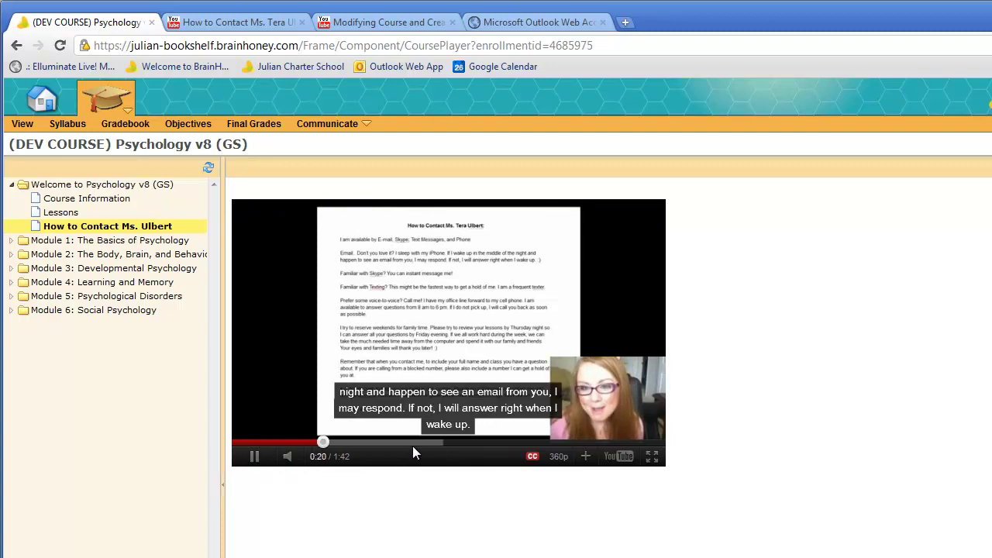
drag(414, 442, 454, 442)
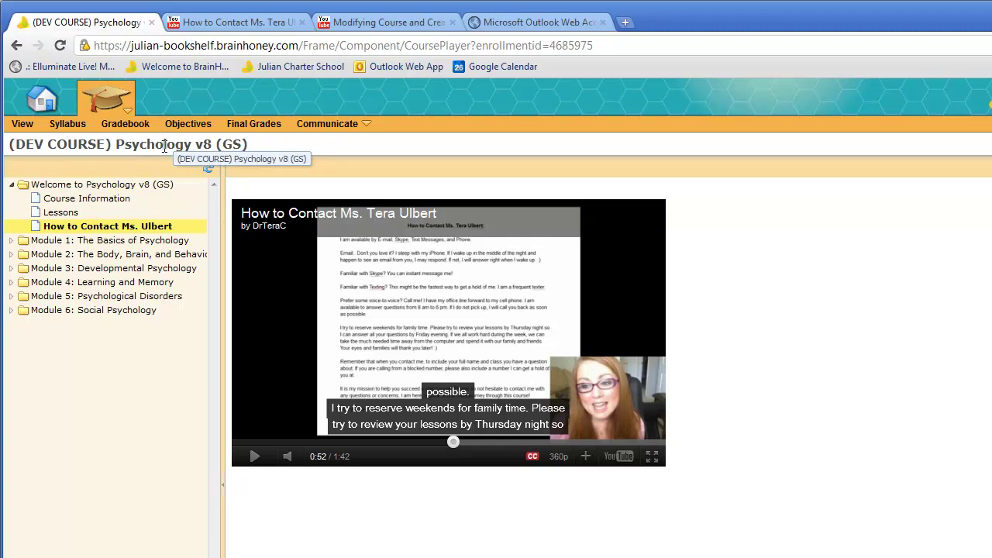
Open the course syllabus and start a new Editable Content item in the Welcome to Psychology v8 (GS) module.
click(73, 126)
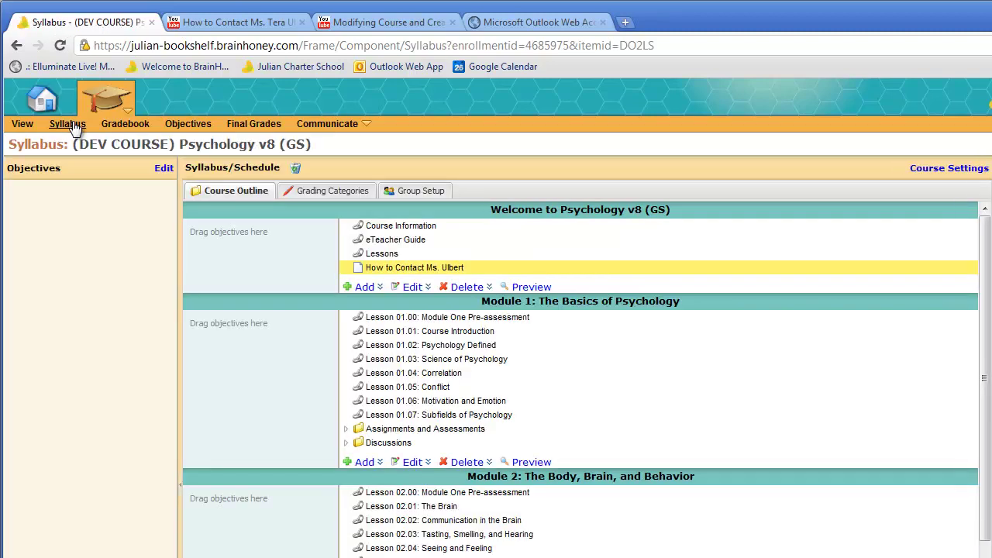
click(491, 273)
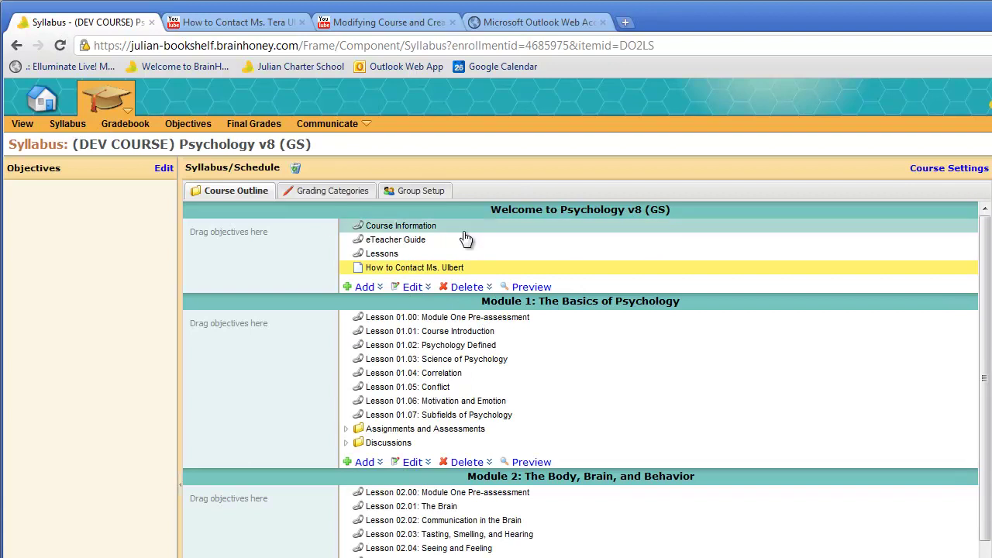
click(373, 289)
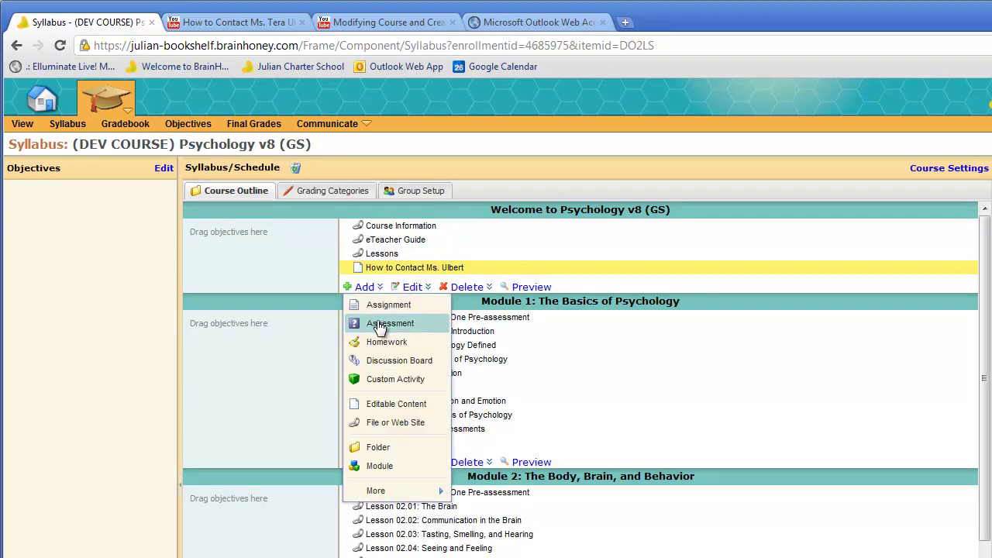
click(408, 406)
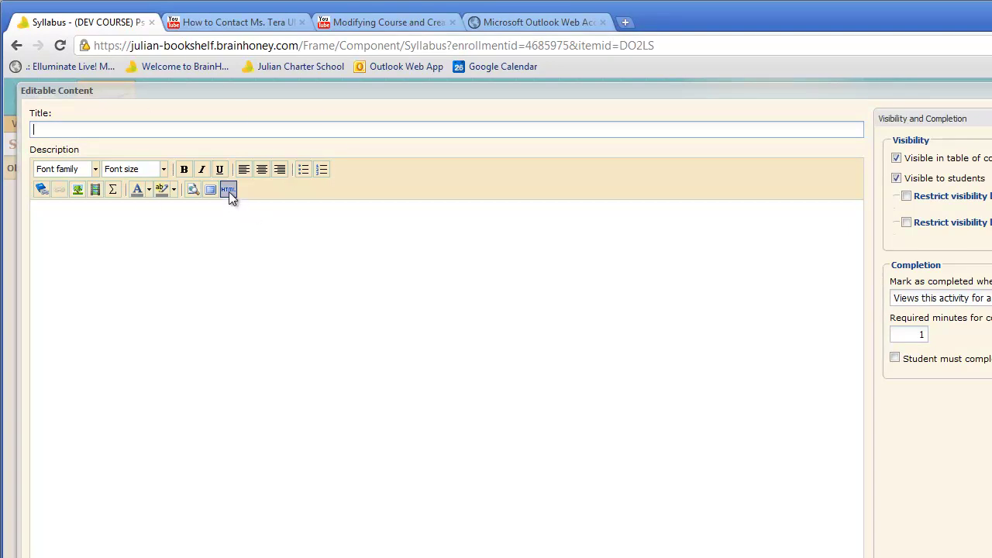
Get the iframe embed code of the YouTube video "Welcome Aboard!" and return to the new content item.
click(206, 25)
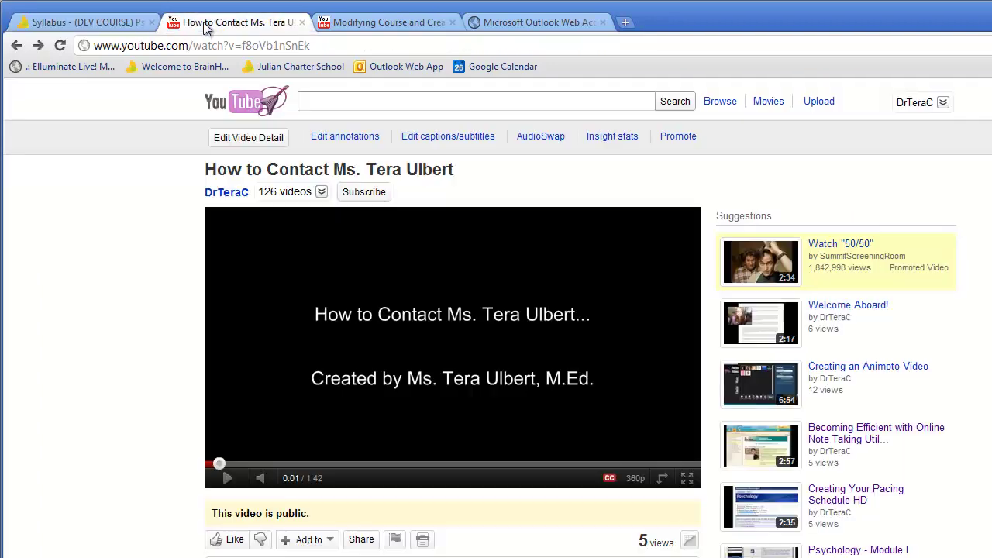
click(873, 308)
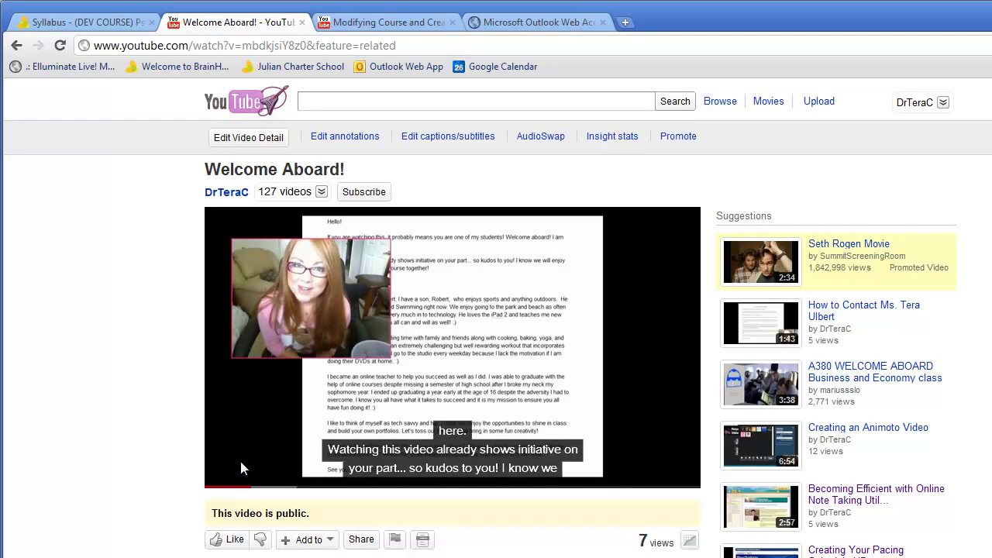
click(228, 479)
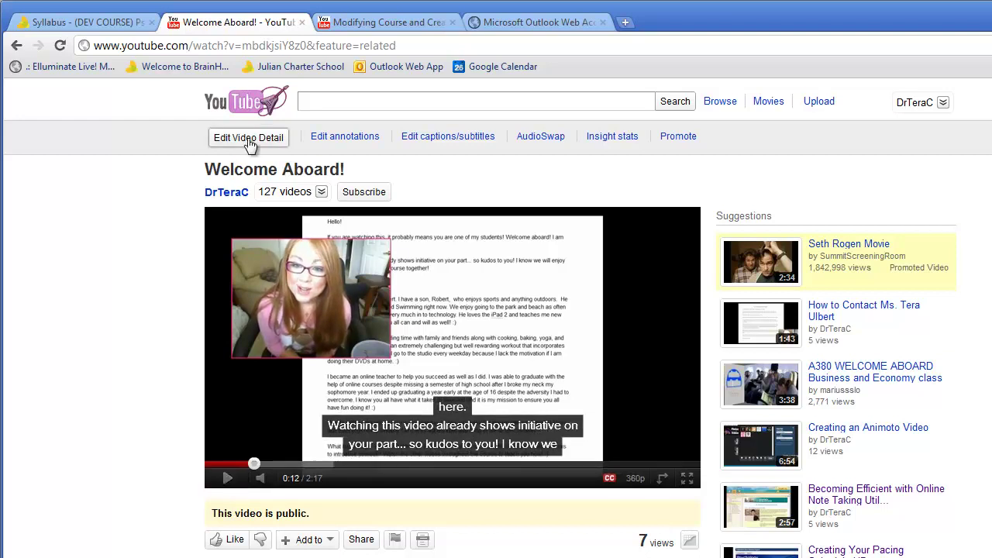
click(291, 52)
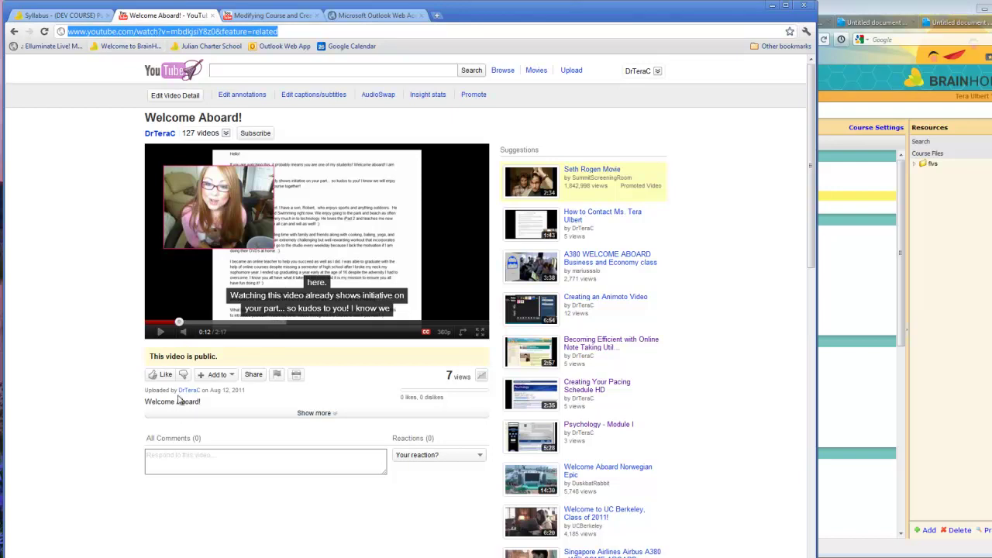
click(253, 374)
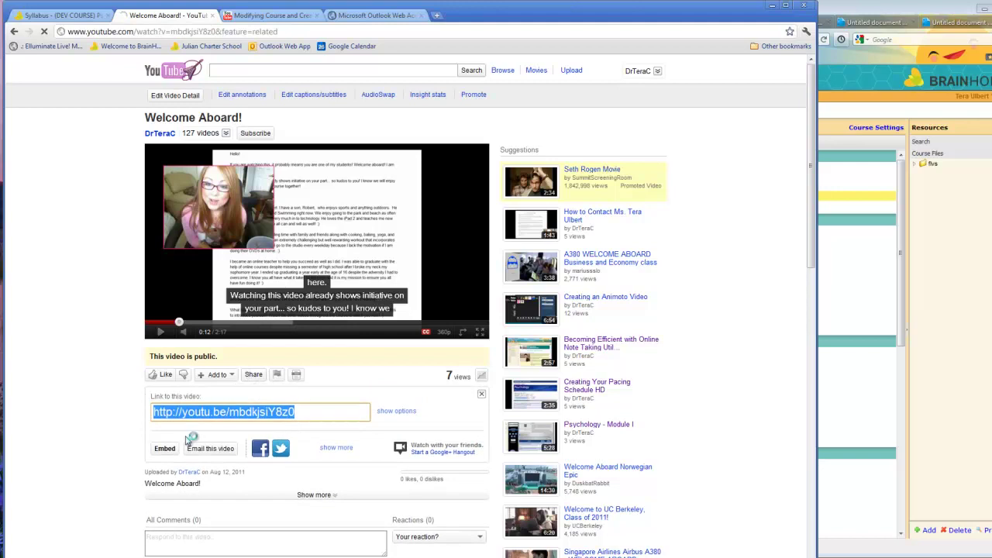
click(165, 450)
scroll(171, 457, down, 1)
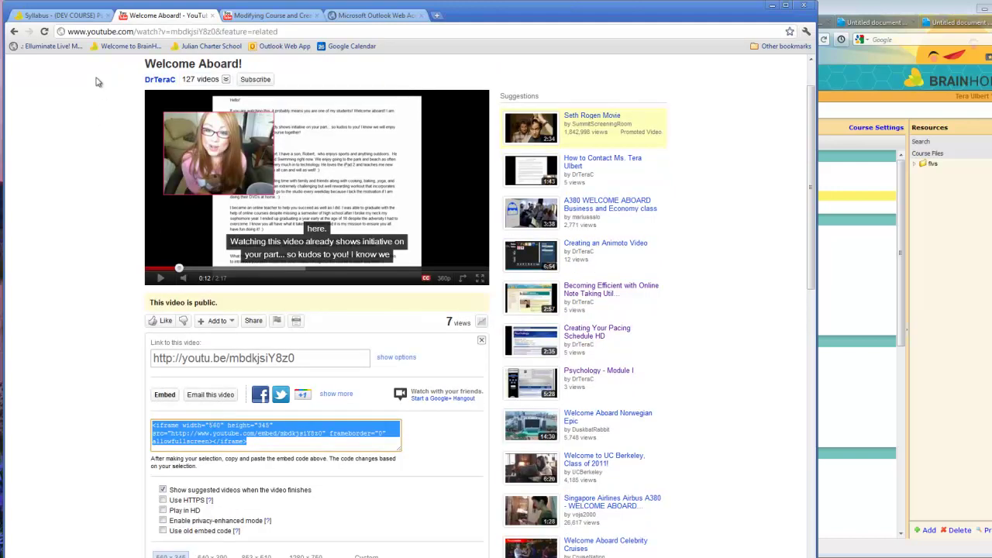
click(67, 16)
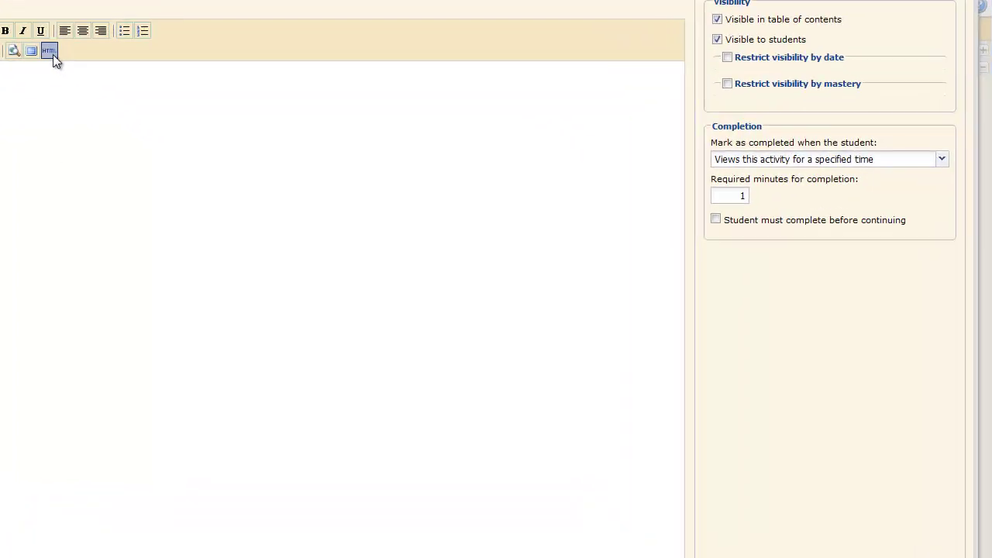
Try to embed the Welcome Aboard! video by adding its 560 by 345 iframe code to the empty description's HTML source.
click(52, 55)
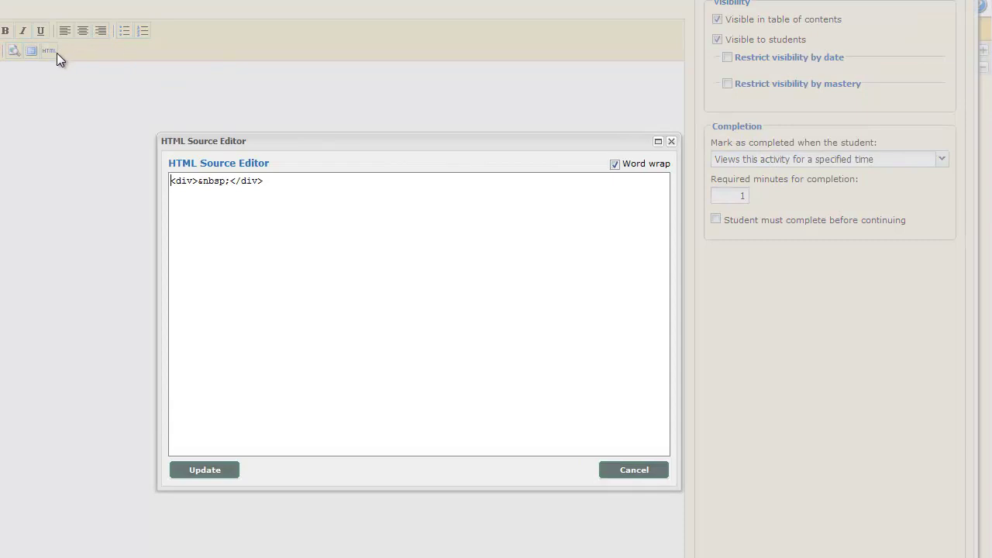
text(<iframe width="560" height="345" src="http://www.youtube.com/embed/mbdkjsiY8z0" frameborder="0" allowfullscreen></iframe>)
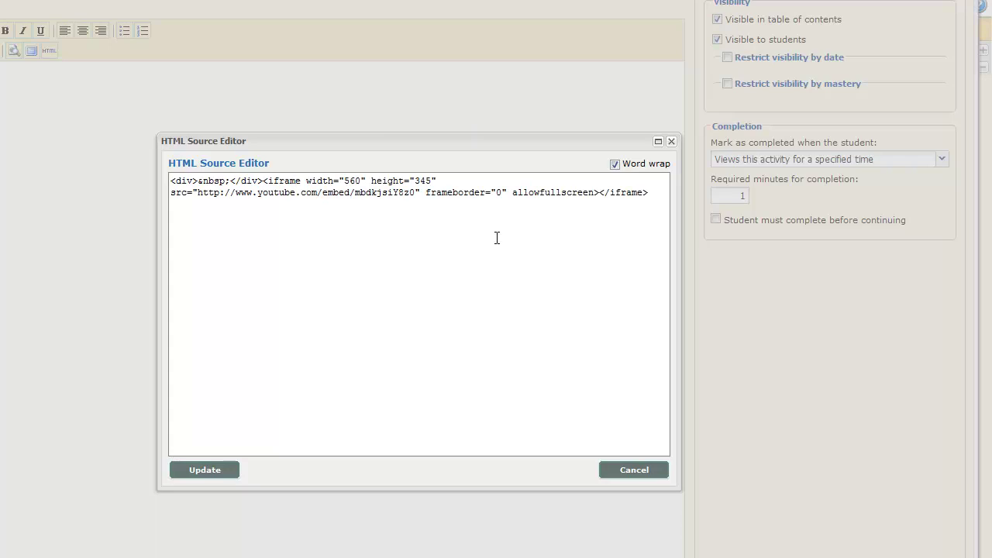
click(233, 473)
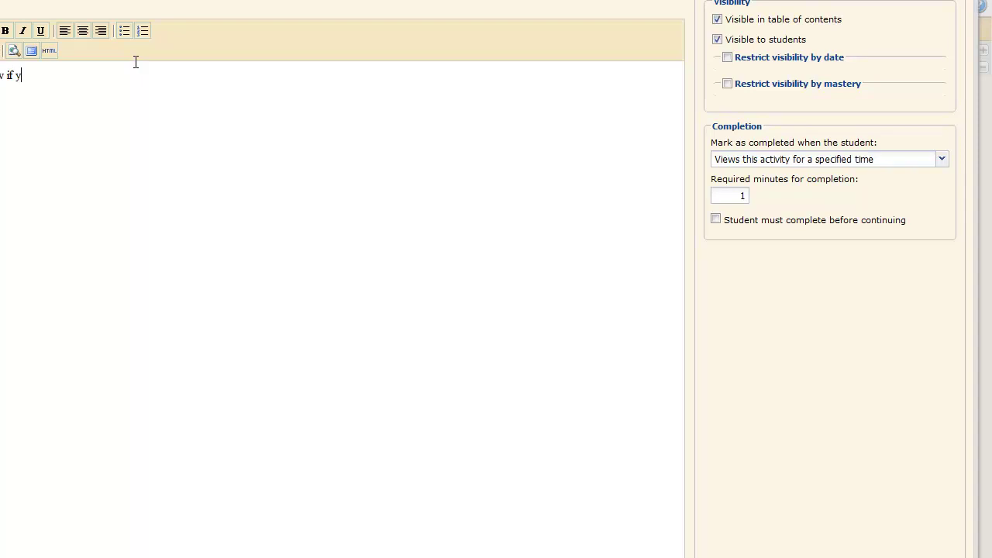
Write "Watch this video. Let me know if you have any questions. :)" in the item's description.
text(ou hafe)
key(BackSpace)
key(BackSpace)
text(ve any questions. :))
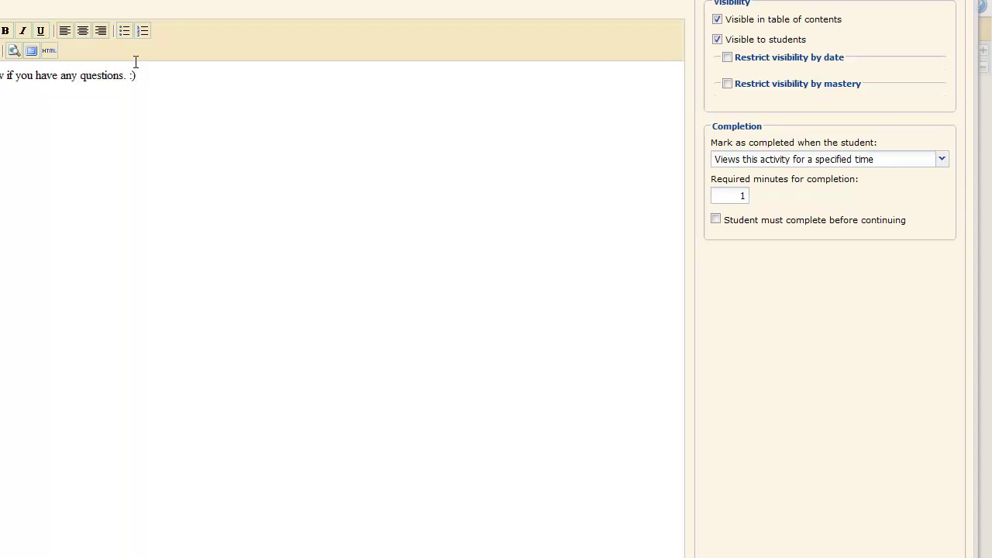
click(50, 51)
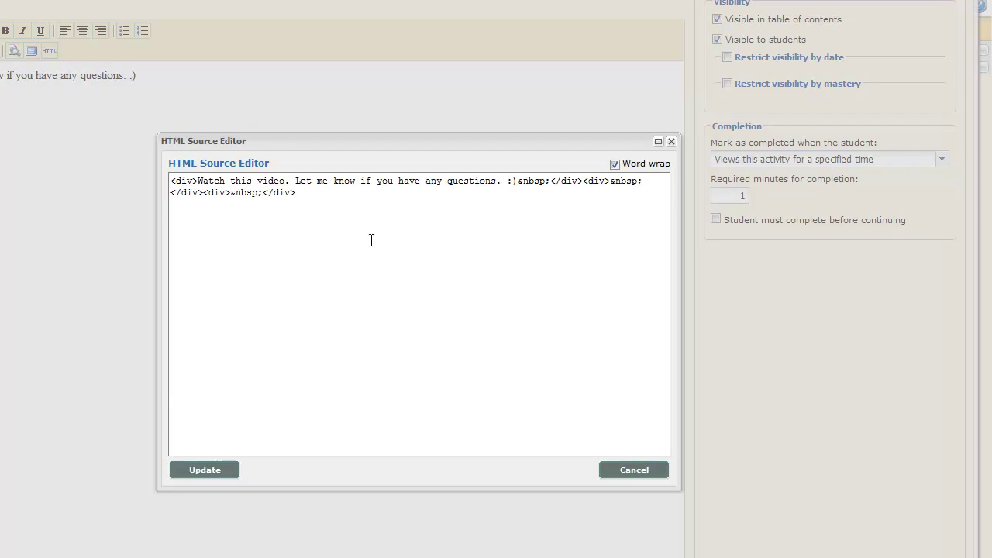
text(<iframe width="560" height="345" src="http://www.youtube.com/embed/mbdkjsiY8z0" frameborder="0" allowfullscreen></iframe>)
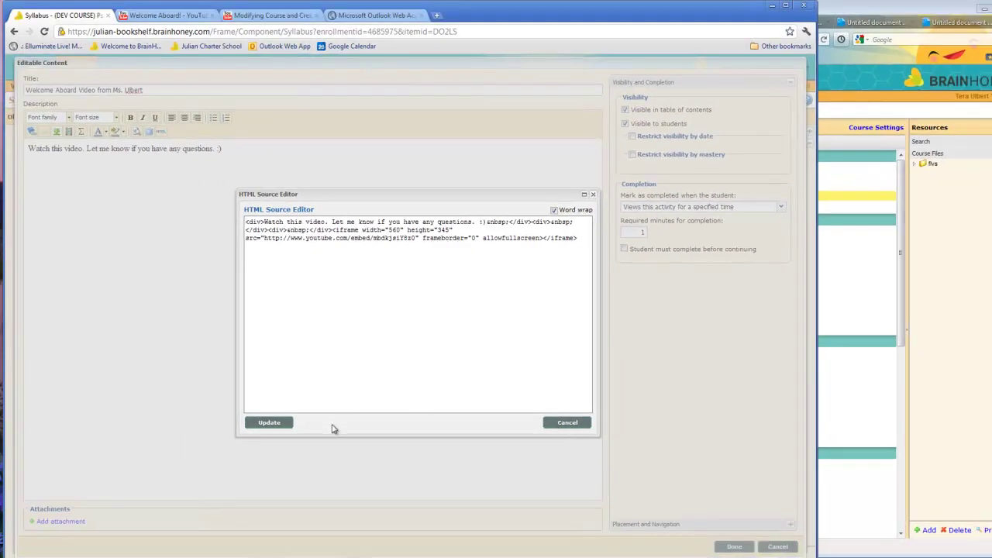
click(285, 424)
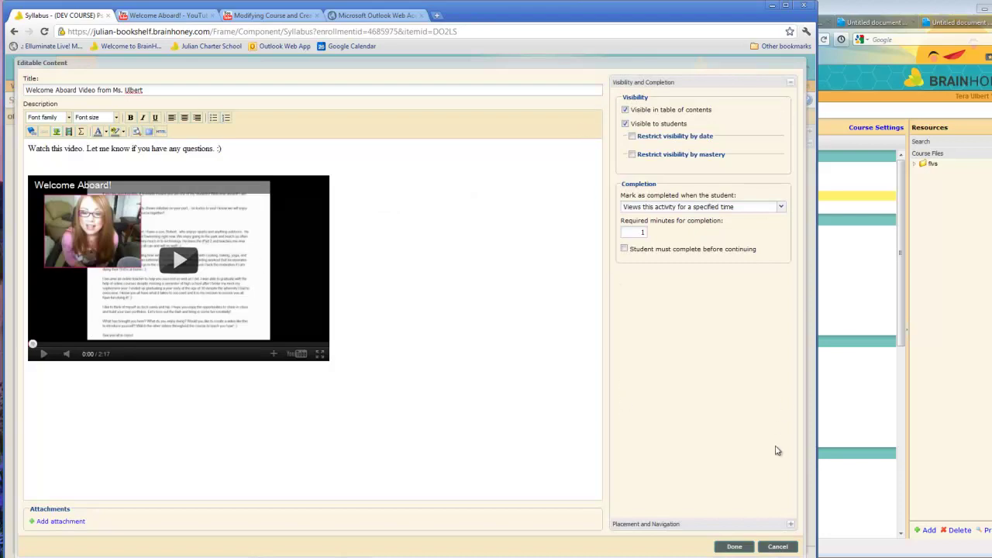
click(736, 547)
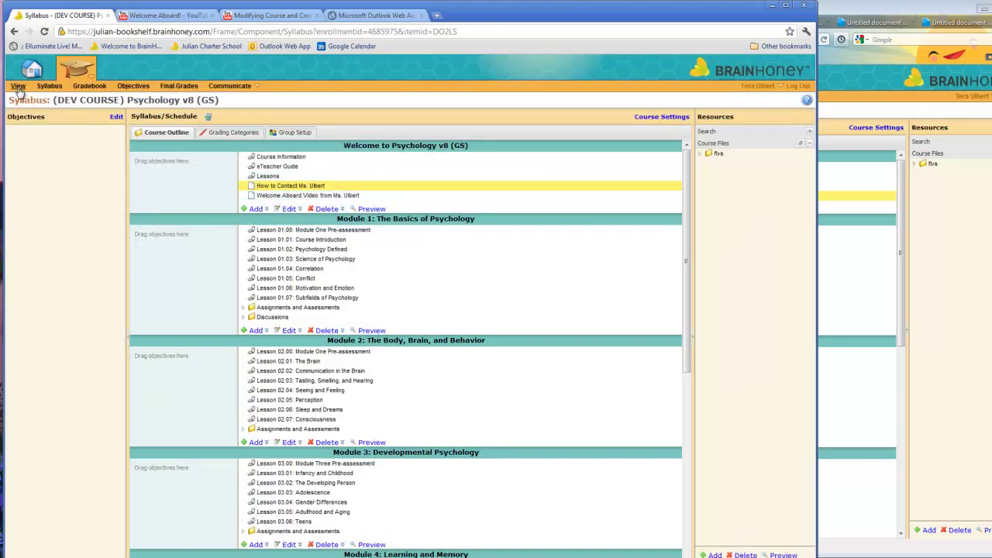
Switch to Firefox, open the new Welcome Aboard video page in the course view, and briefly play its embedded video.
key(alt+Tab)
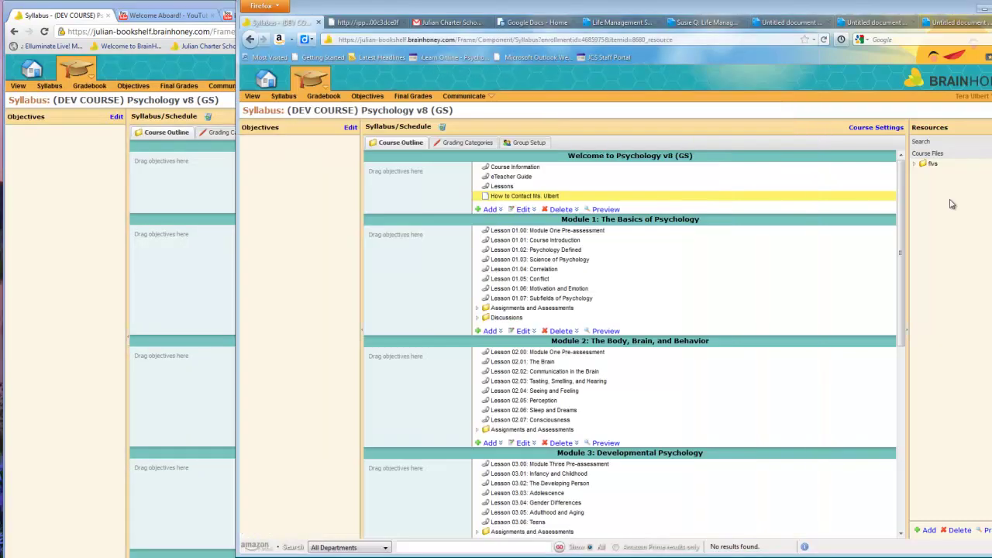
click(252, 97)
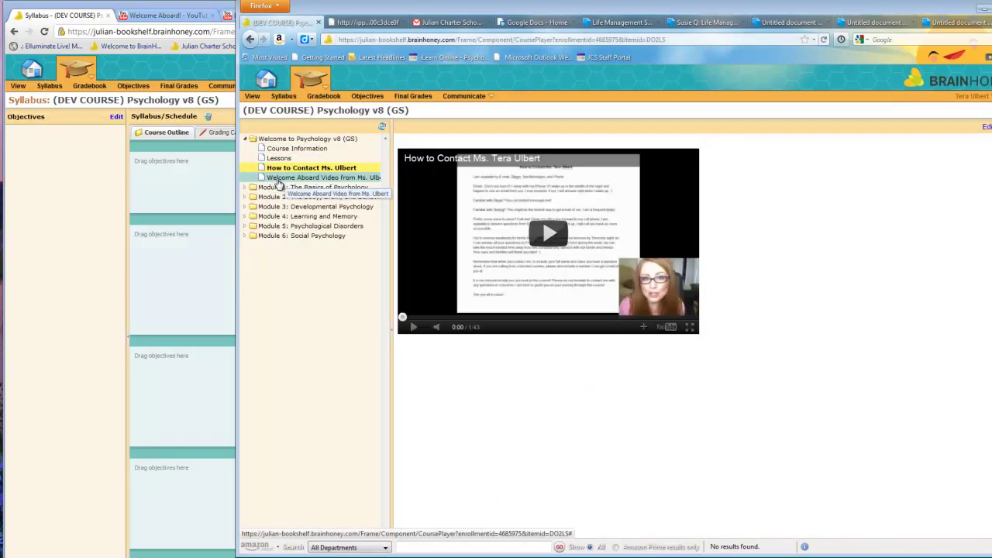
click(279, 181)
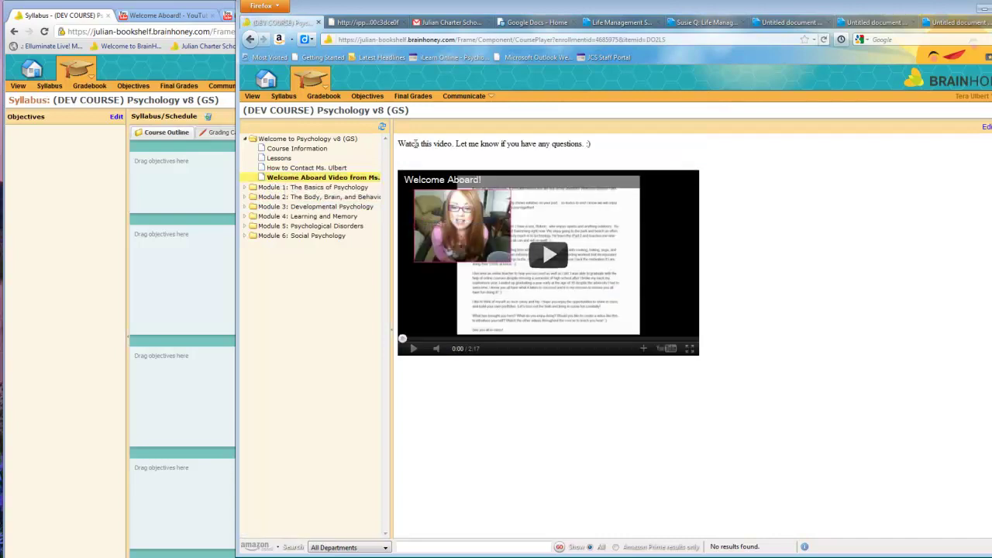
drag(417, 143, 592, 154)
click(548, 253)
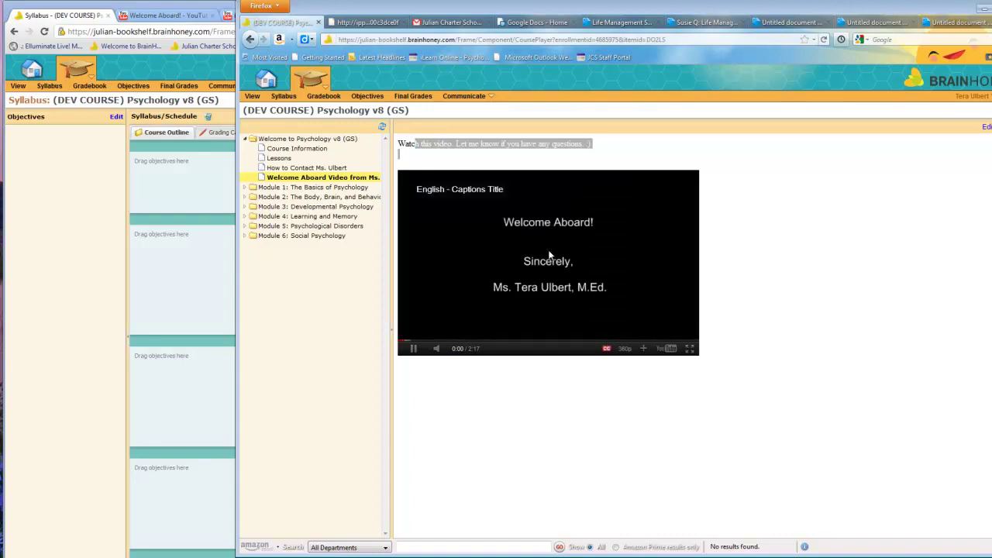
click(413, 348)
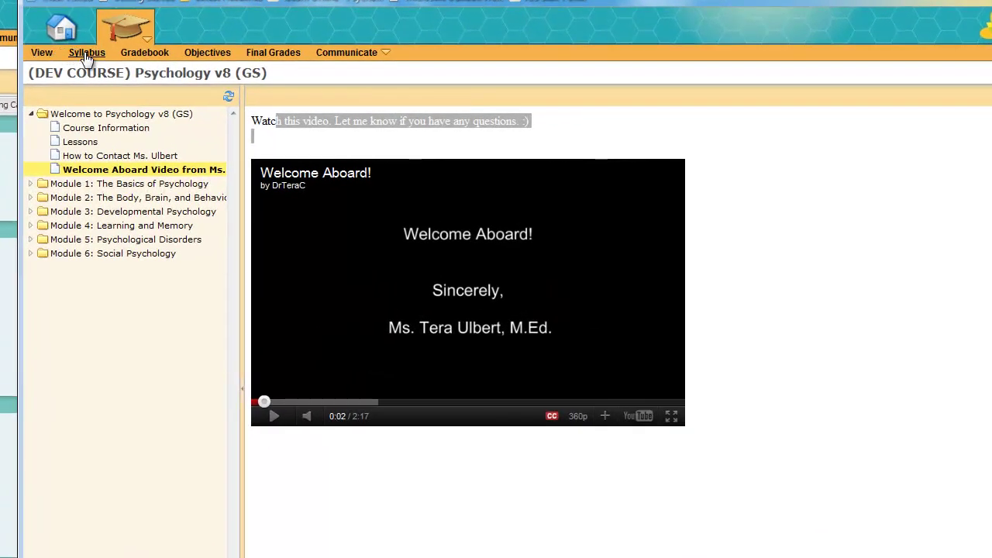
Start a new assignment in the Welcome to Psychology v8 (GS) section of the course syllabus.
click(86, 53)
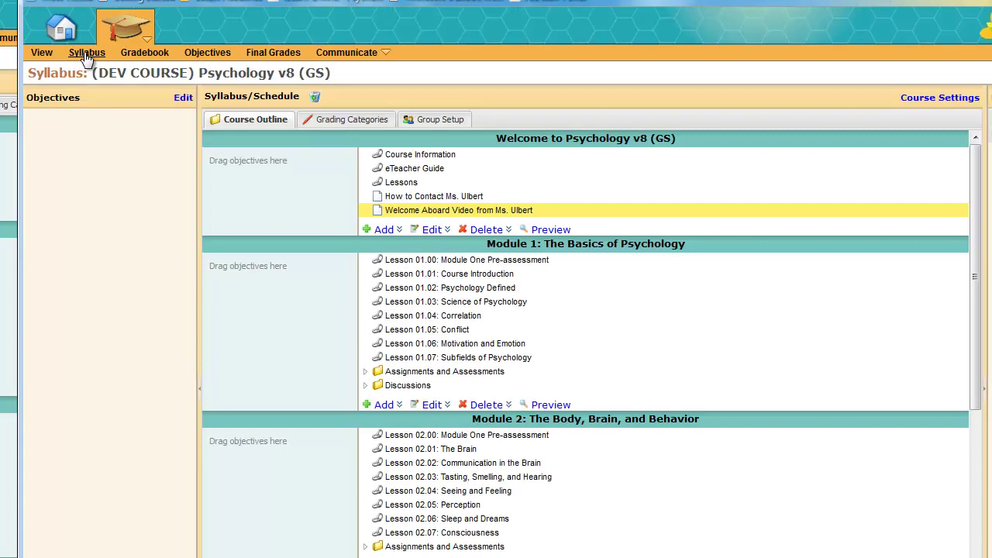
click(385, 233)
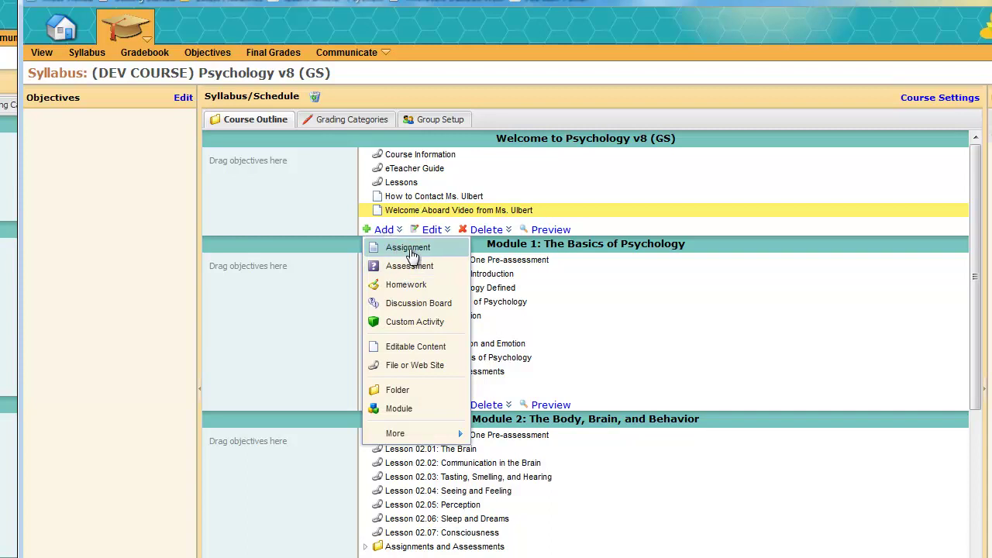
click(408, 248)
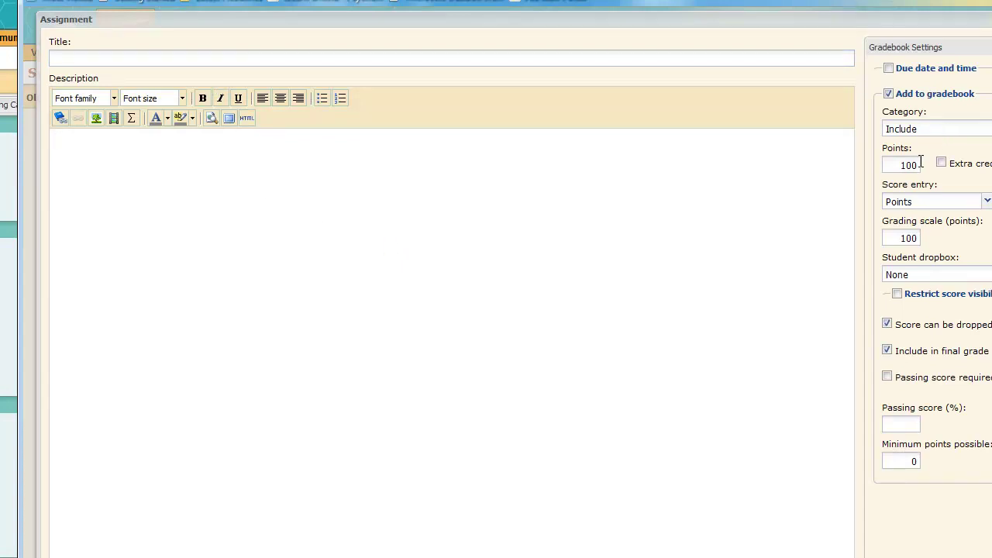
Set the new assignment's student dropbox to Web address or URL, keeping the gradebook category Include.
mouse_move(901, 167)
mouse_down()
mouse_move(918, 168)
mouse_move(907, 167)
mouse_up()
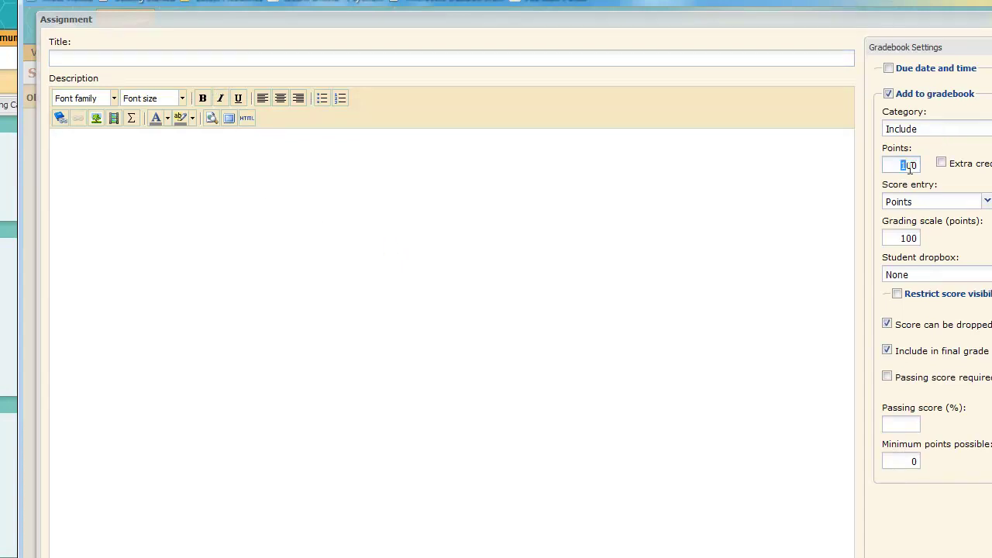
click(940, 135)
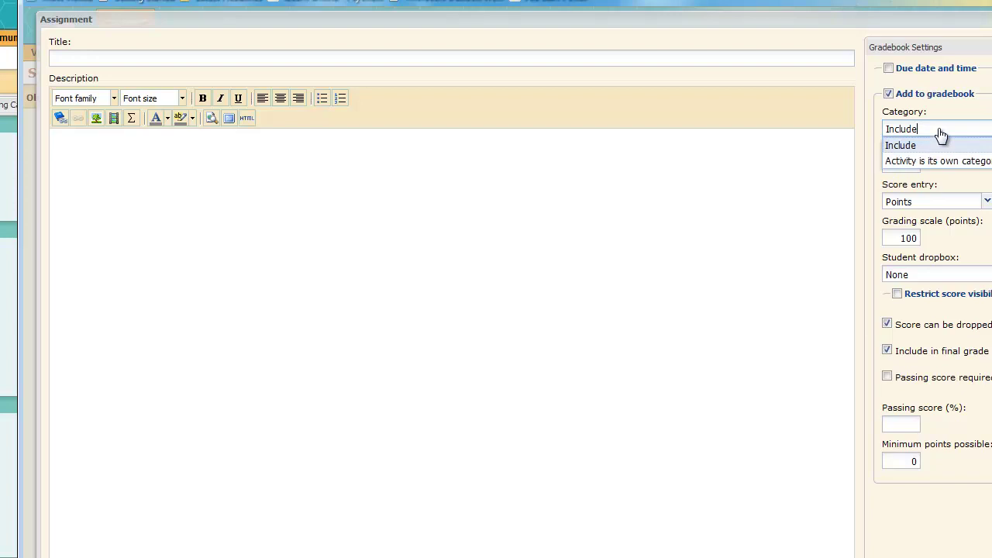
click(939, 135)
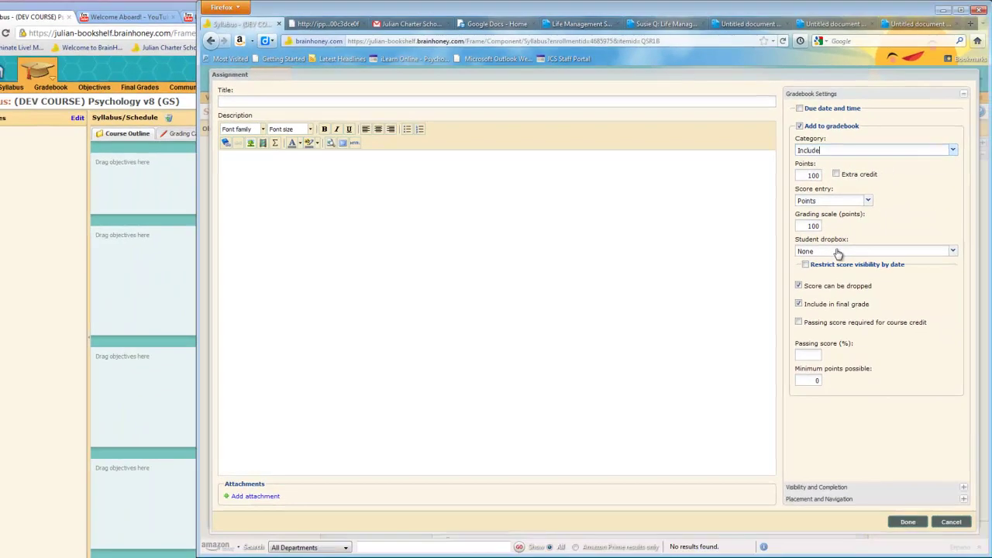
click(942, 272)
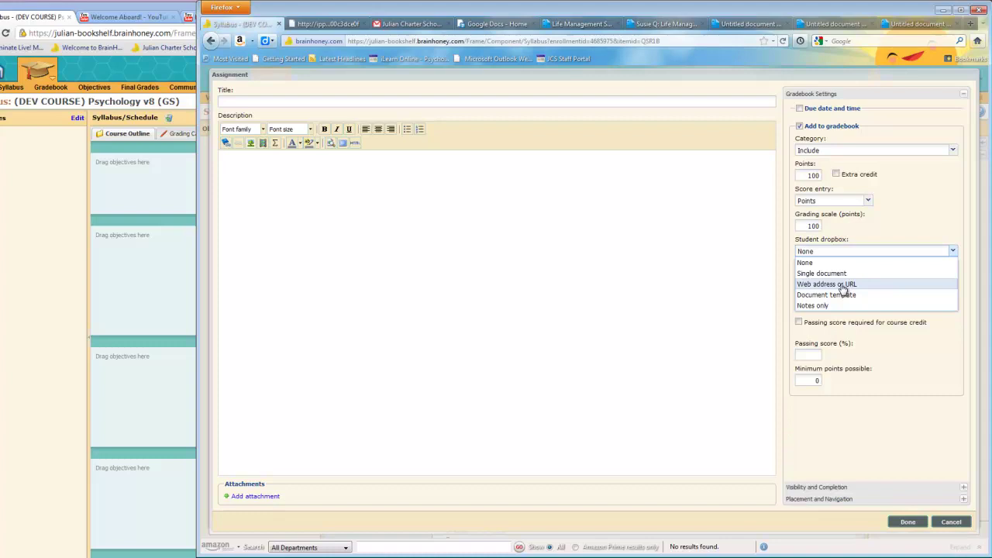
click(843, 286)
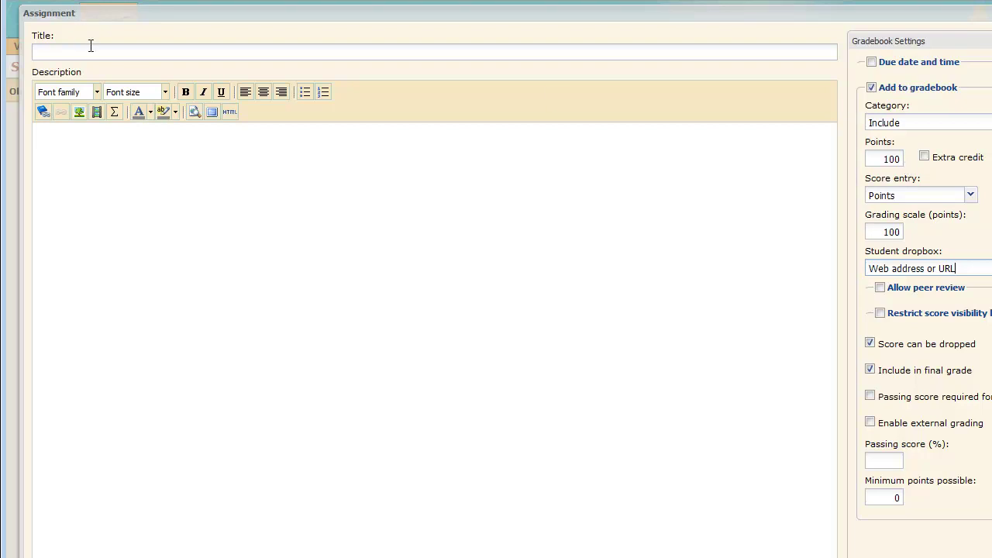
click(925, 157)
Open the assignment description's HTML source, switch to YouTube in Chrome, and copy the iframe embed code of Creating an Animoto Video.
click(215, 51)
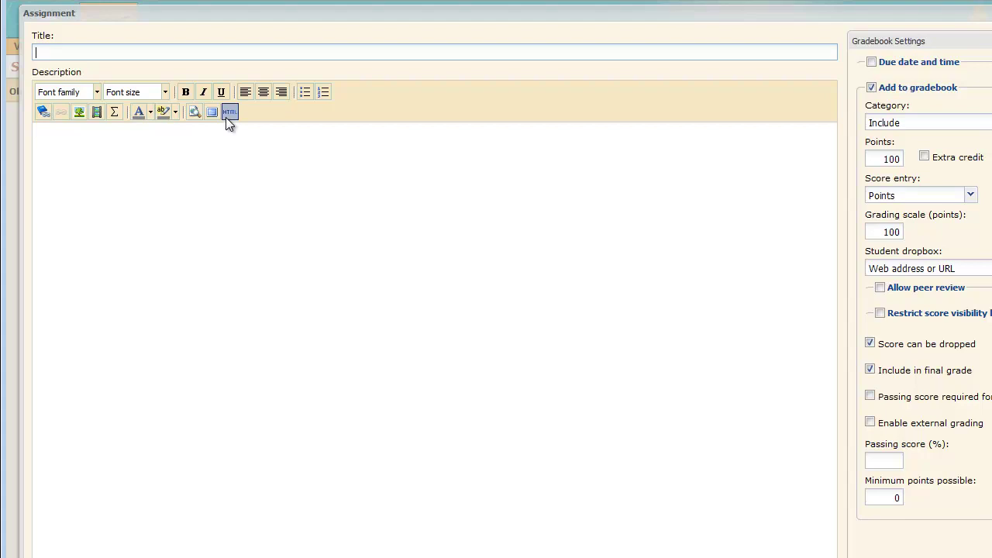
click(226, 116)
key(alt+Tab)
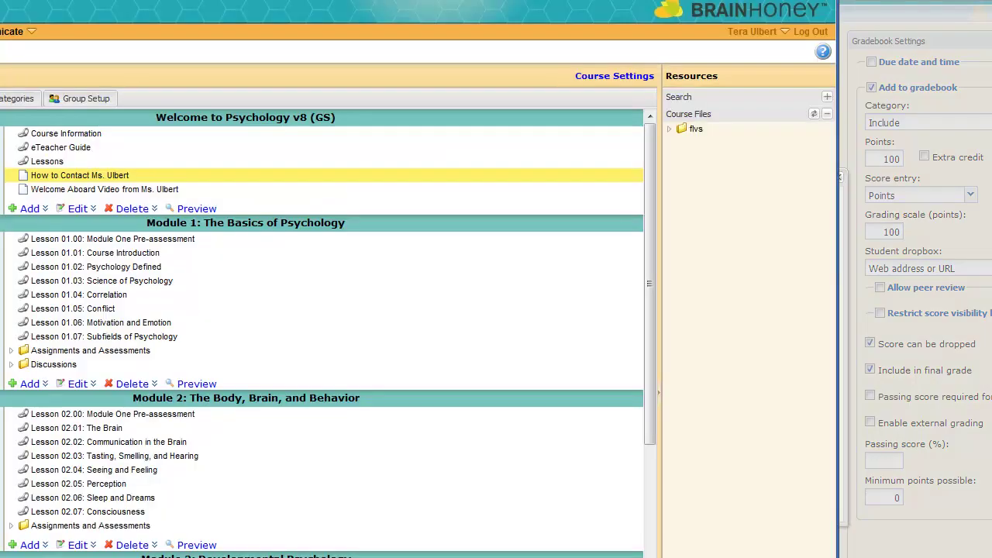
key(alt+Tab)
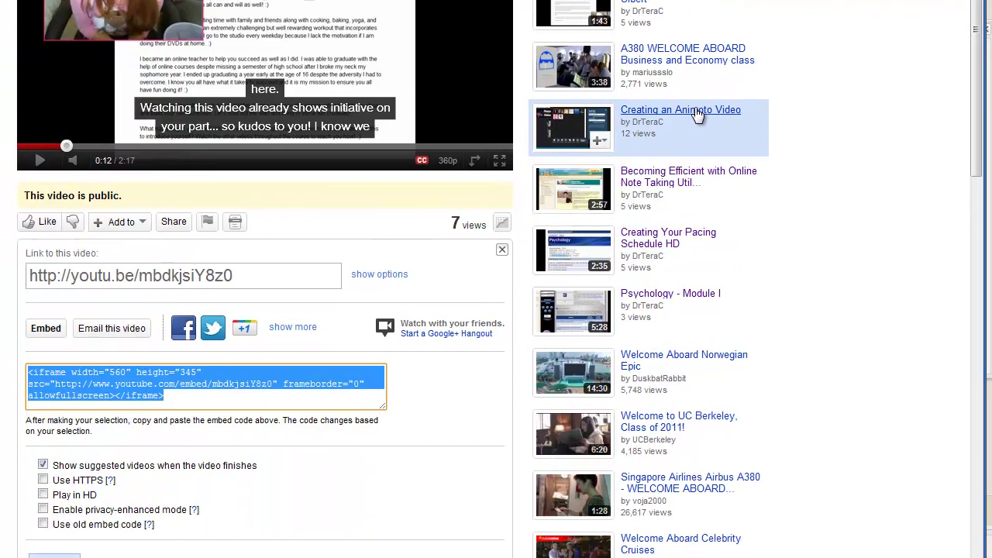
click(550, 262)
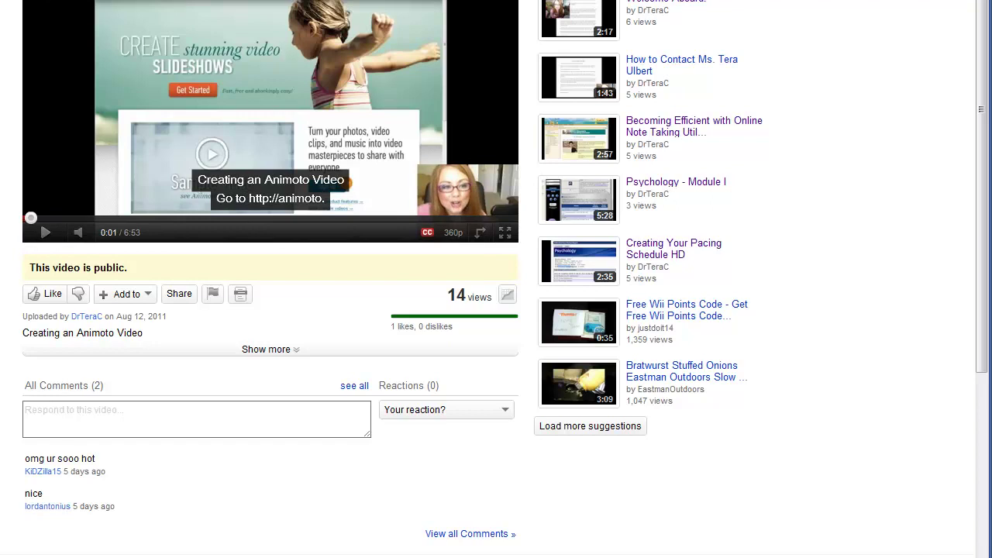
click(179, 294)
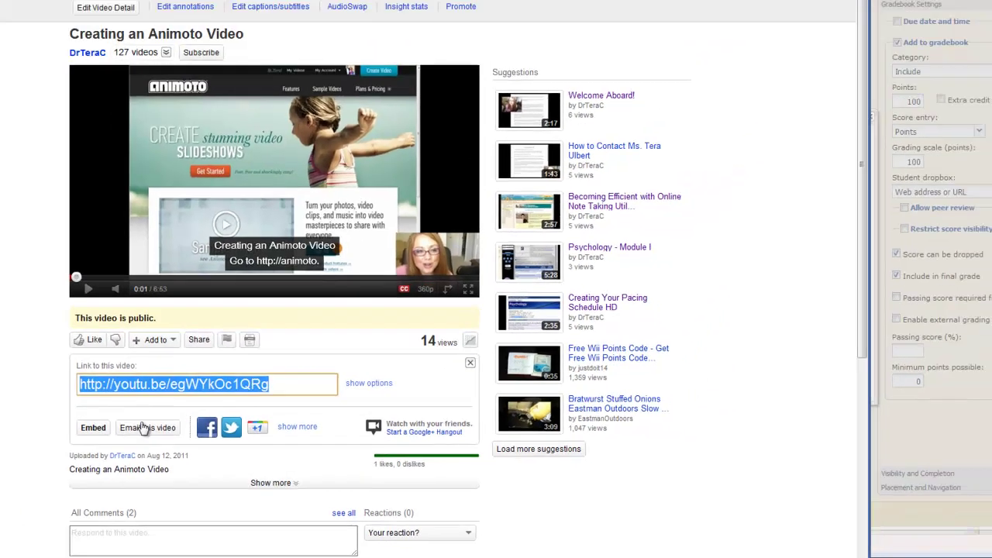
click(93, 427)
key(ctrl+c)
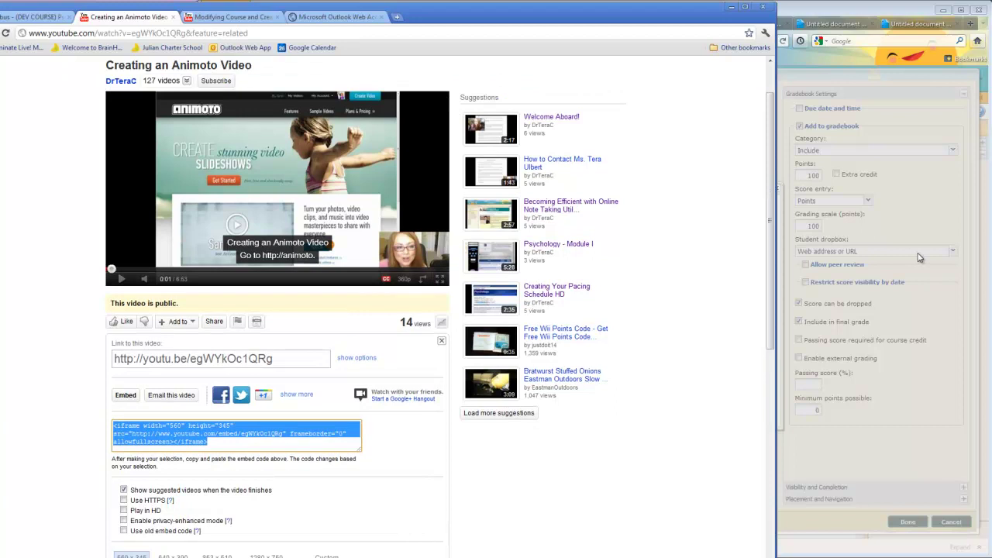
click(922, 275)
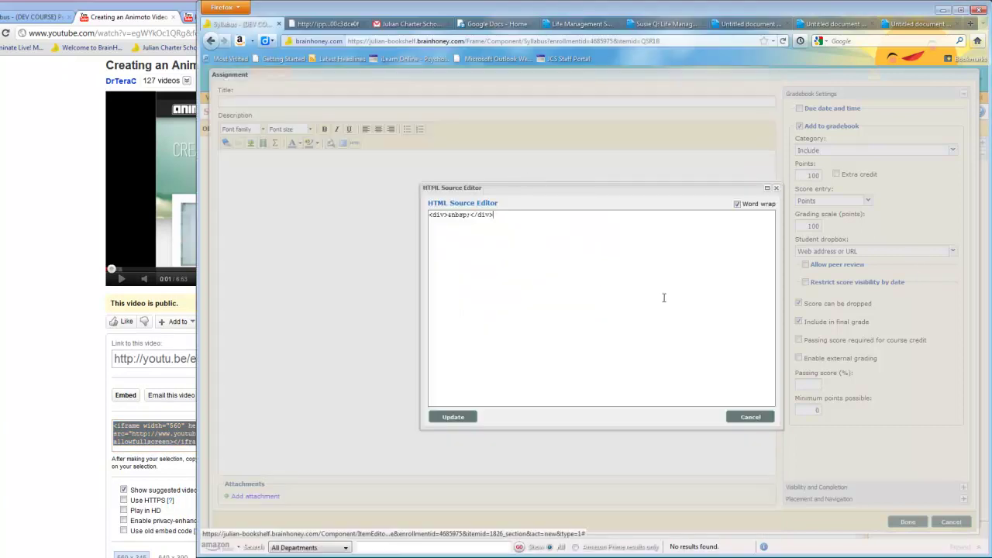
key(ctrl+v)
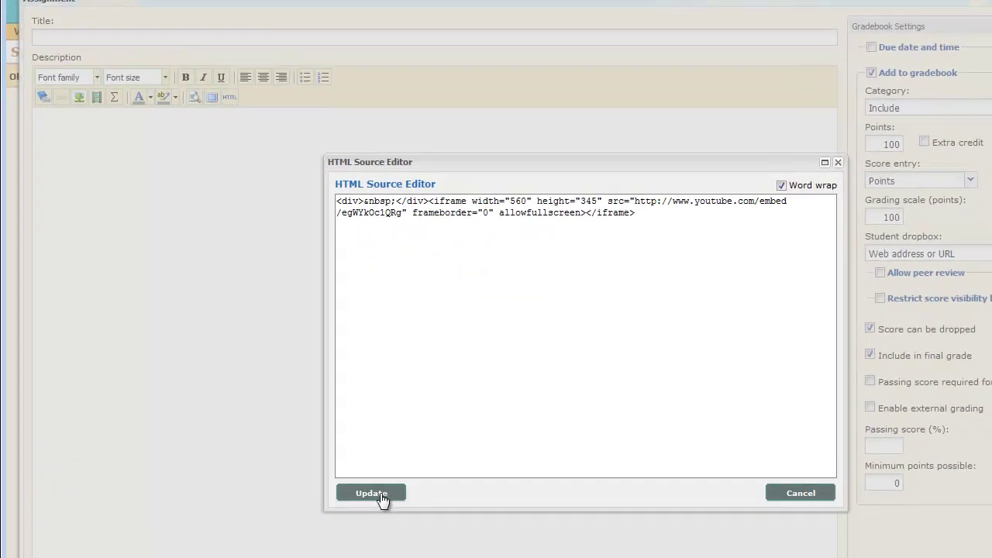
click(407, 460)
Title the assignment "Create an Animoto Video :)" and set its points to 50.
click(188, 69)
text(Crfeate)
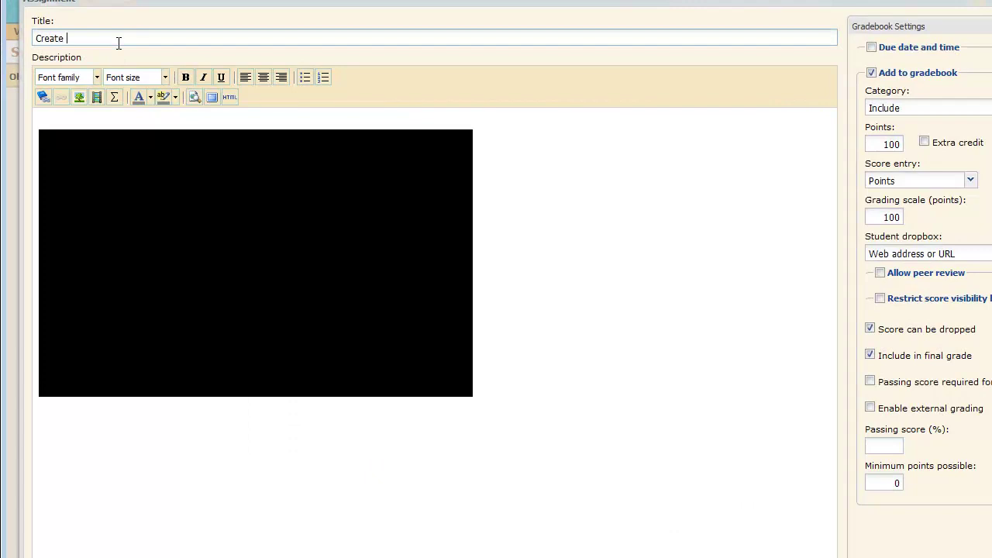
text( an Animoto Video :))
double_click(890, 144)
text(50)
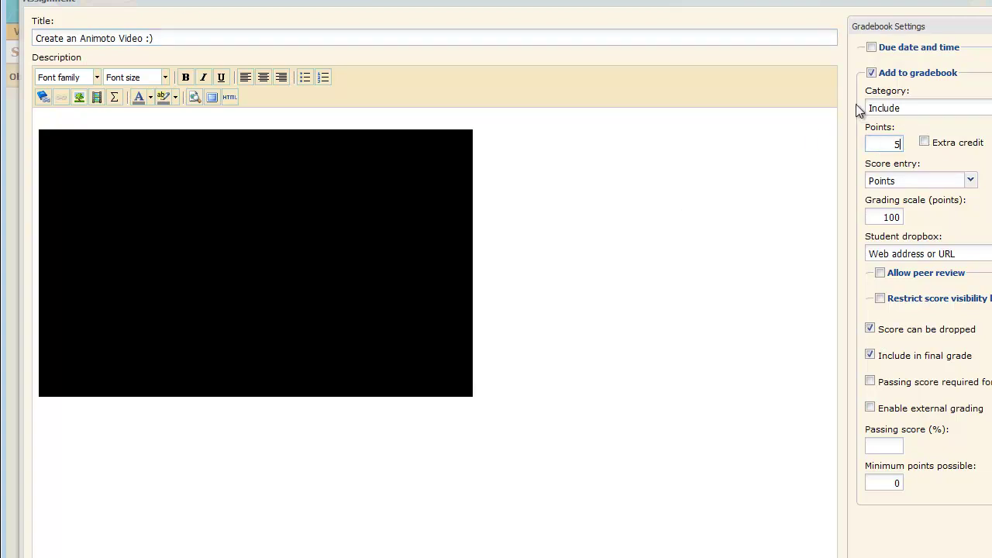
Try Activity is its own category as the assignment's gradebook category, and return it to Include.
click(912, 109)
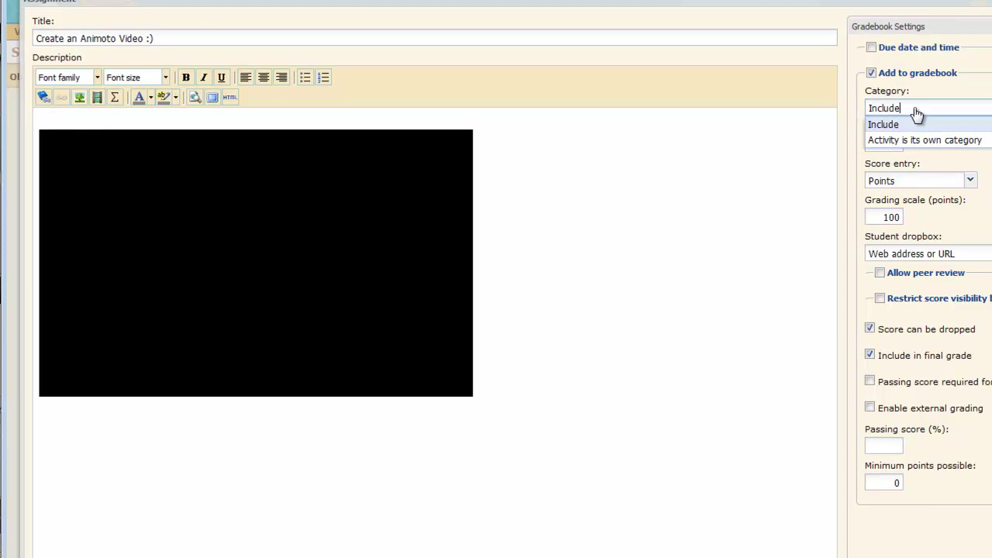
click(914, 122)
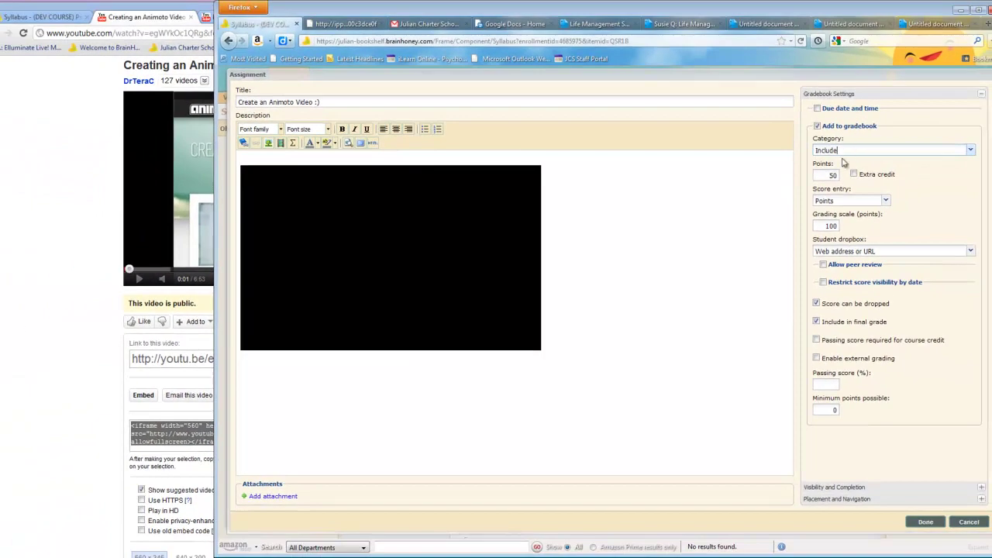
click(818, 150)
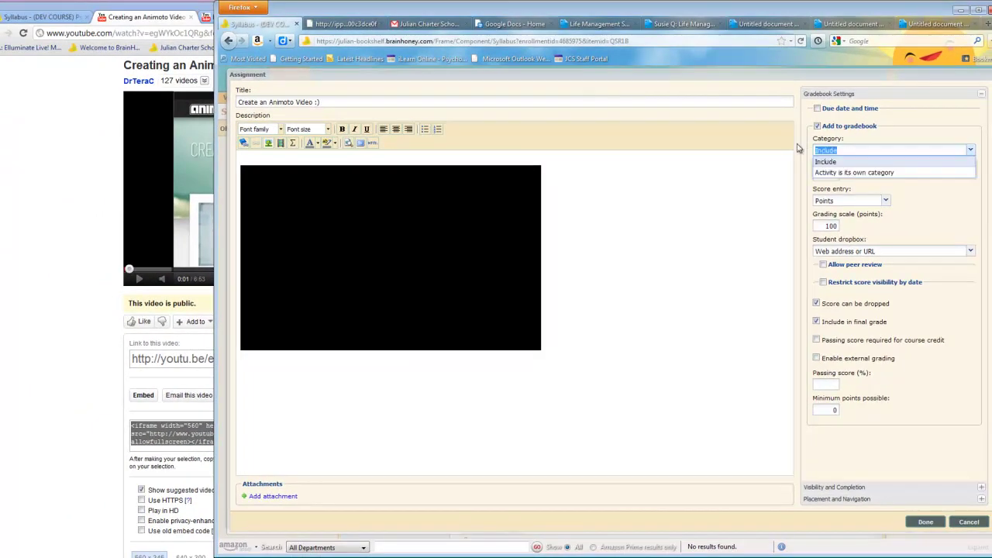
click(857, 174)
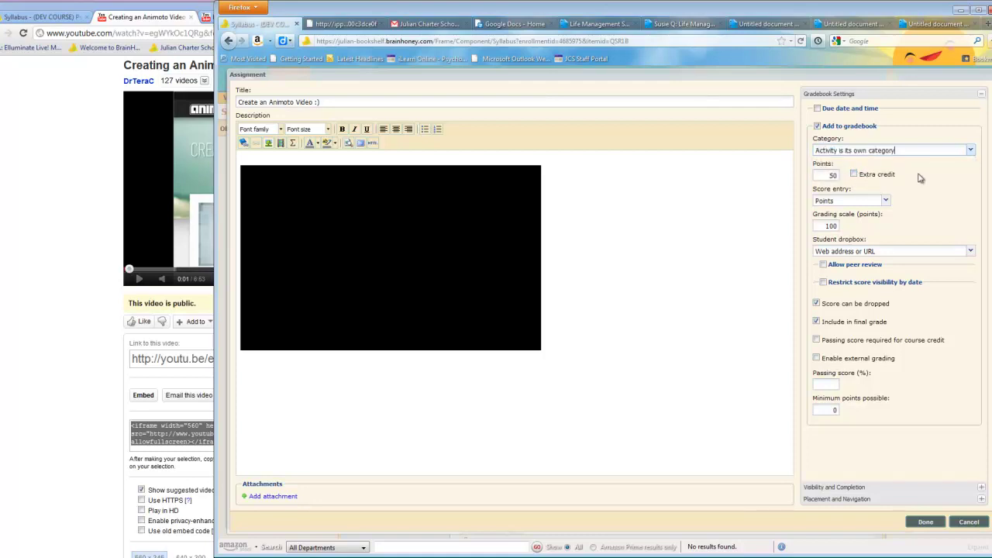
click(970, 151)
click(918, 161)
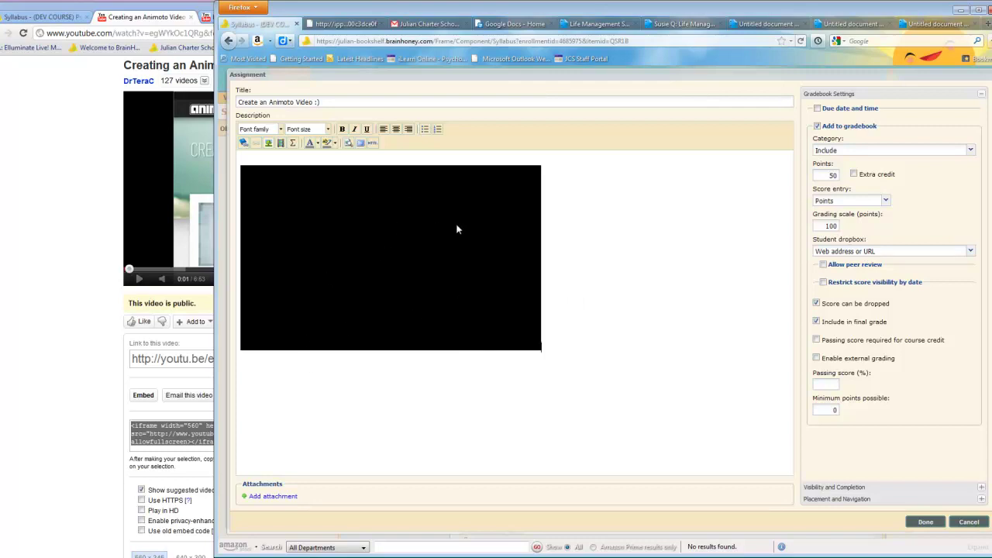
Save the Create an Animoto Video assignment to the course outline.
click(935, 525)
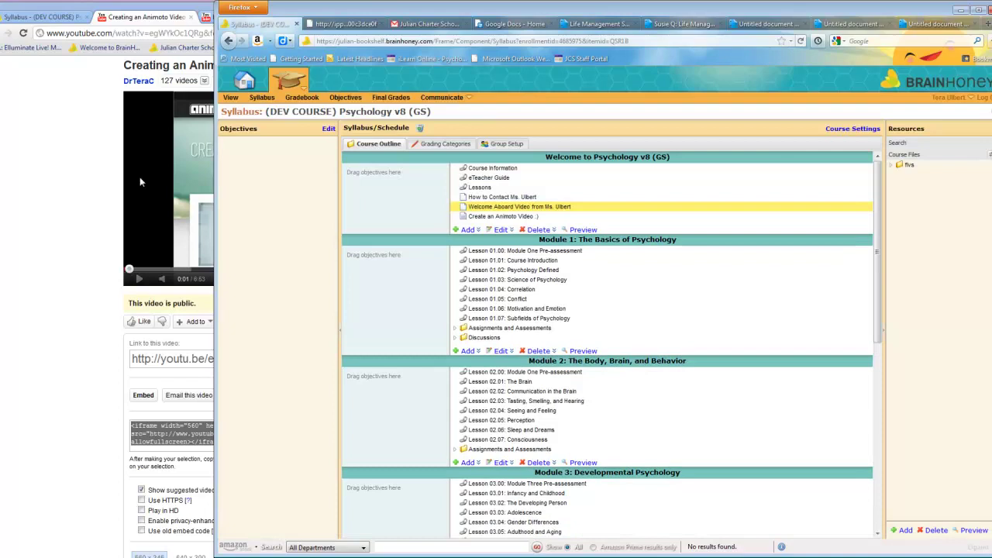
Switch to the course in Chrome, open the Create an Animoto Video assignment in the course view, and play its embedded video.
click(48, 16)
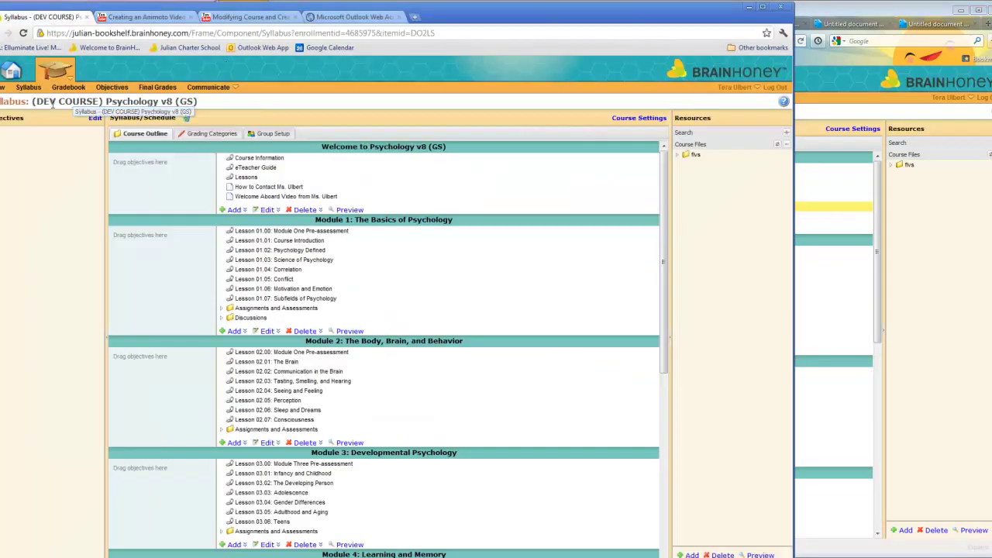
click(12, 92)
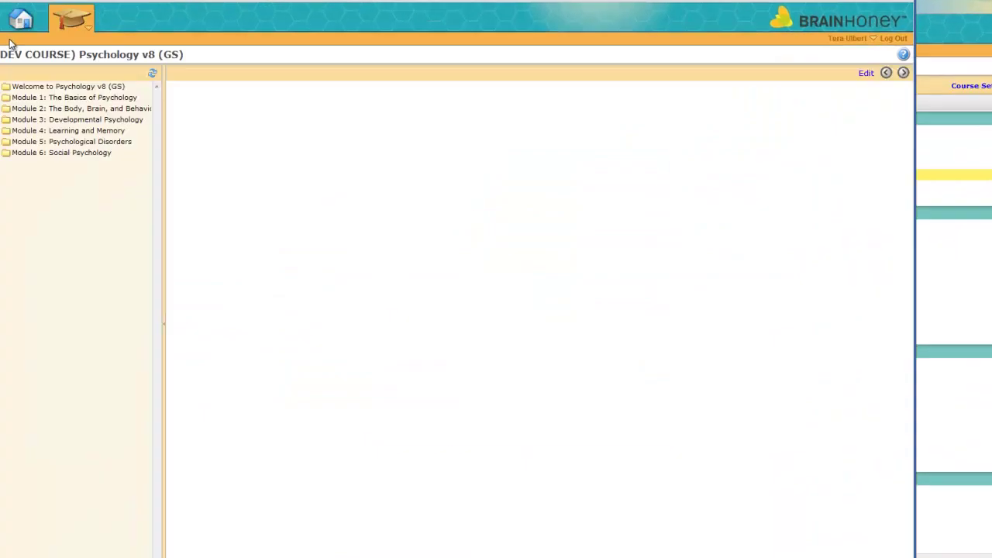
click(35, 51)
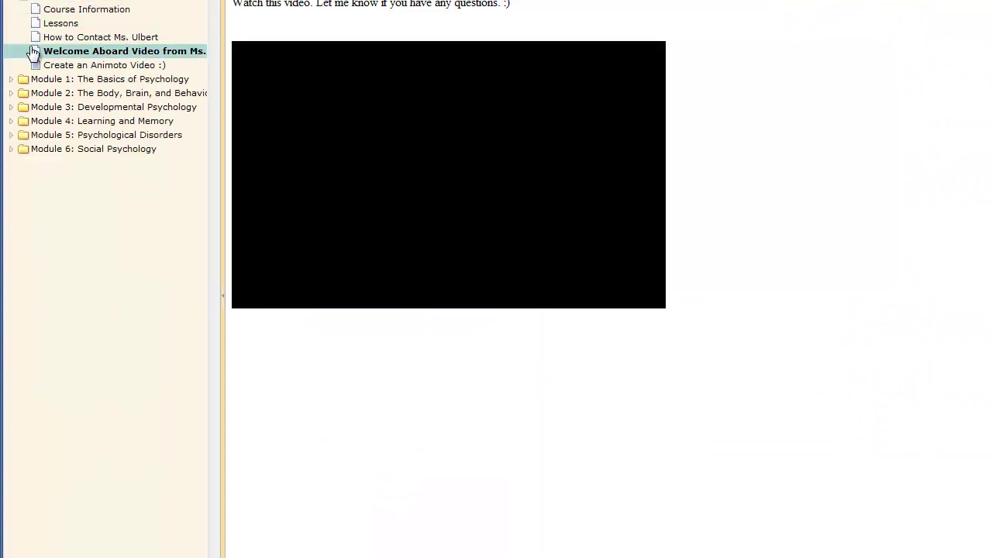
click(51, 67)
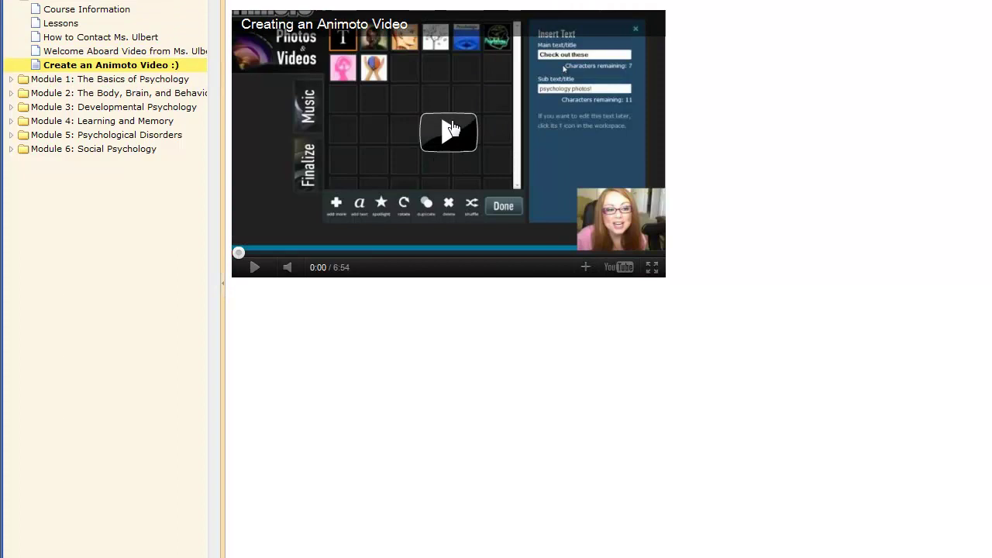
click(448, 130)
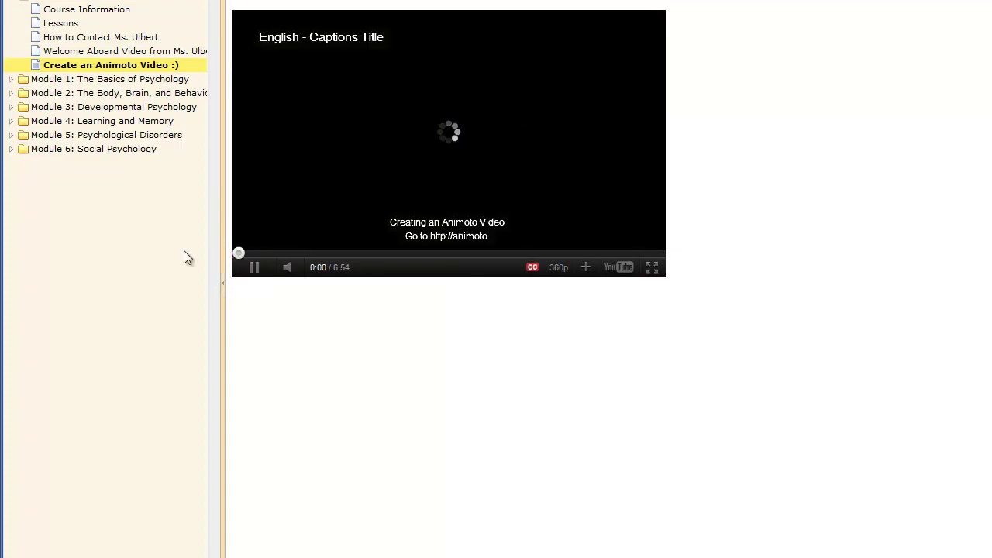